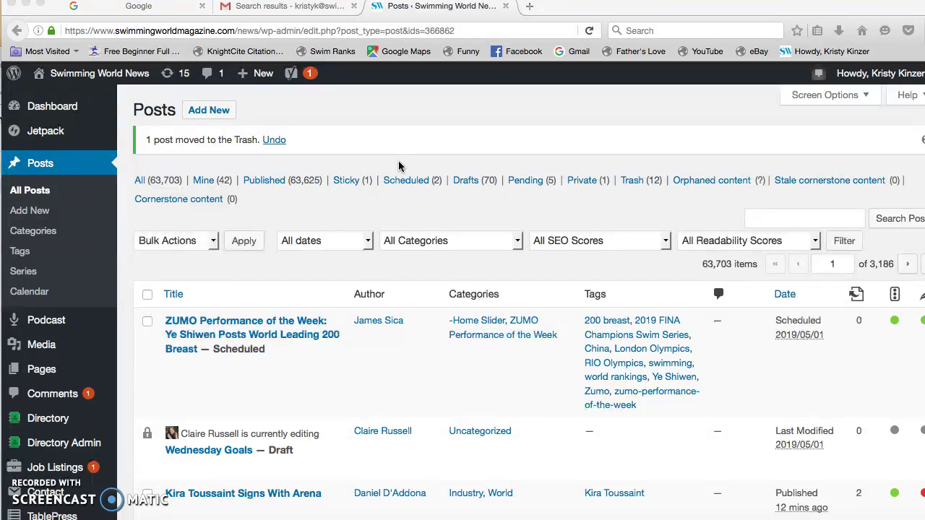
Step: Filter the posts list to Drafts and scroll through the 70 draft items
{"action": "scroll", "coordinate": [423, 205], "scroll_direction": "down", "scroll_amount": 3}
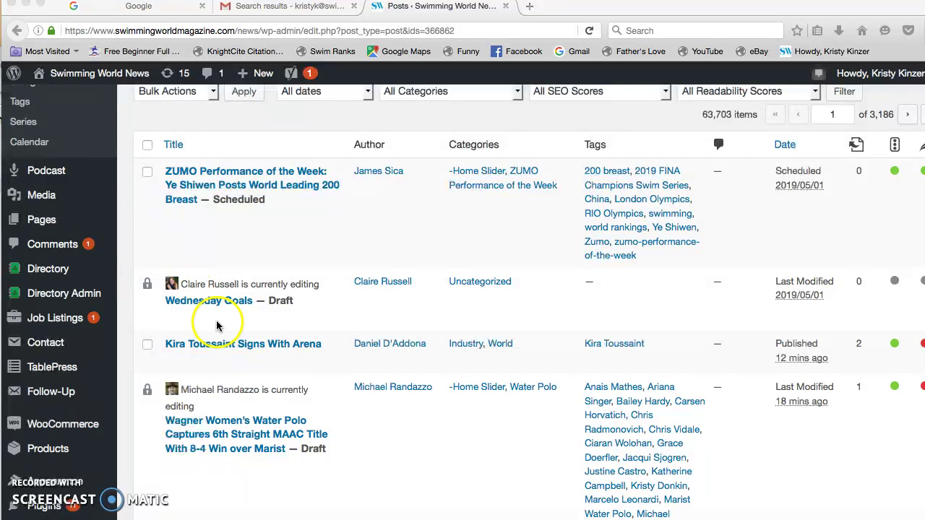
{"action": "scroll", "coordinate": [411, 260], "scroll_direction": "up", "scroll_amount": 3}
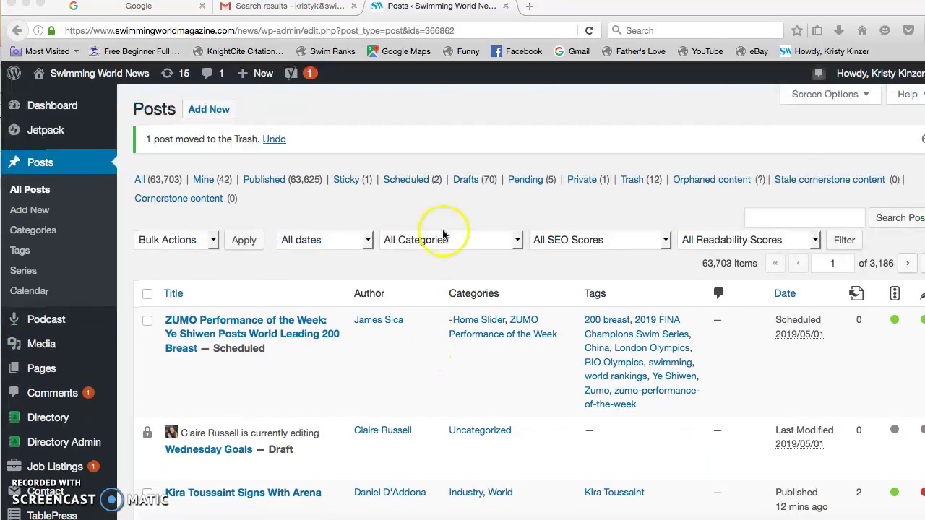
{"action": "left_click", "coordinate": [466, 180]}
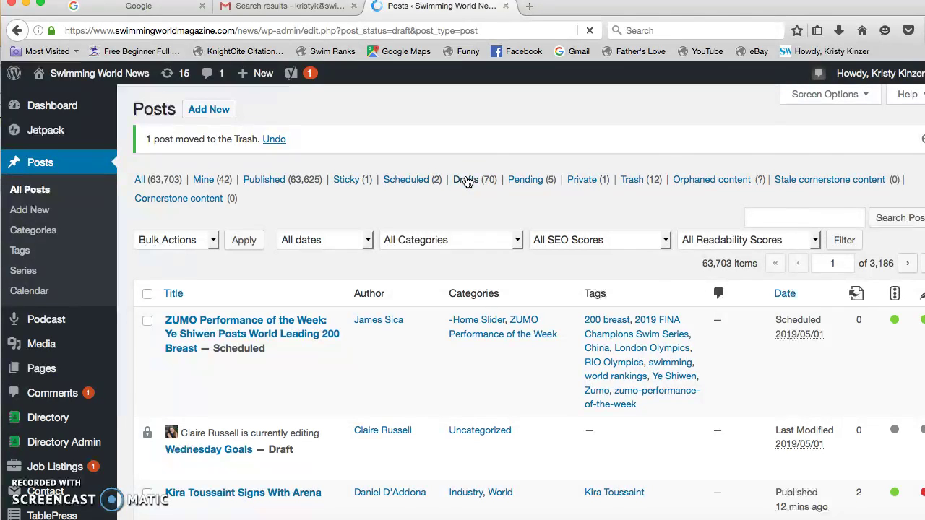
{"action": "scroll", "coordinate": [459, 365], "scroll_direction": "down", "scroll_amount": 4}
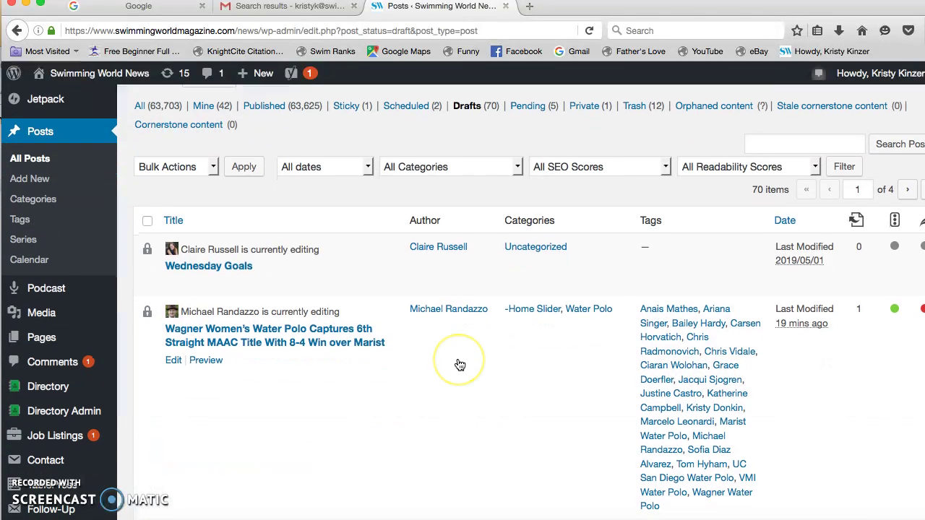
{"action": "scroll", "coordinate": [460, 365], "scroll_direction": "up", "scroll_amount": 4}
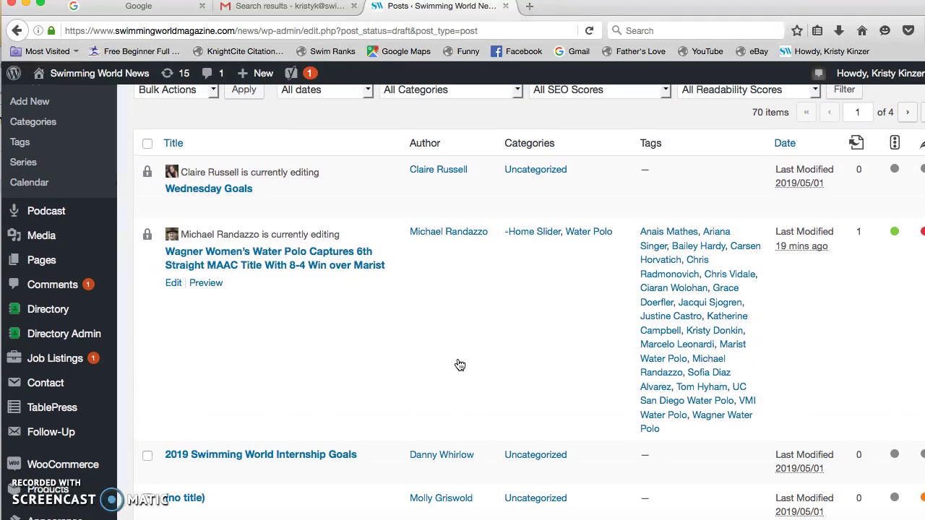
{"action": "scroll", "coordinate": [459, 365], "scroll_direction": "down", "scroll_amount": 4}
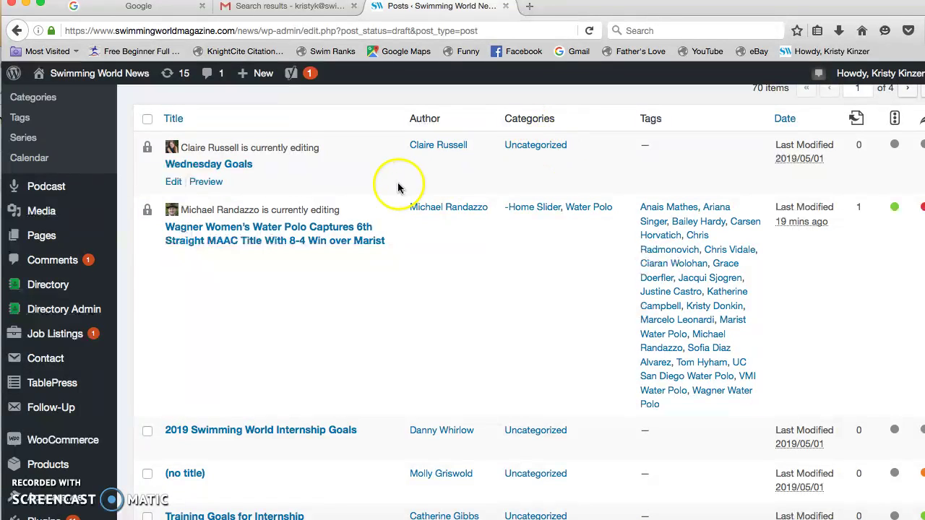
{"action": "scroll", "coordinate": [361, 240], "scroll_direction": "down", "scroll_amount": 6}
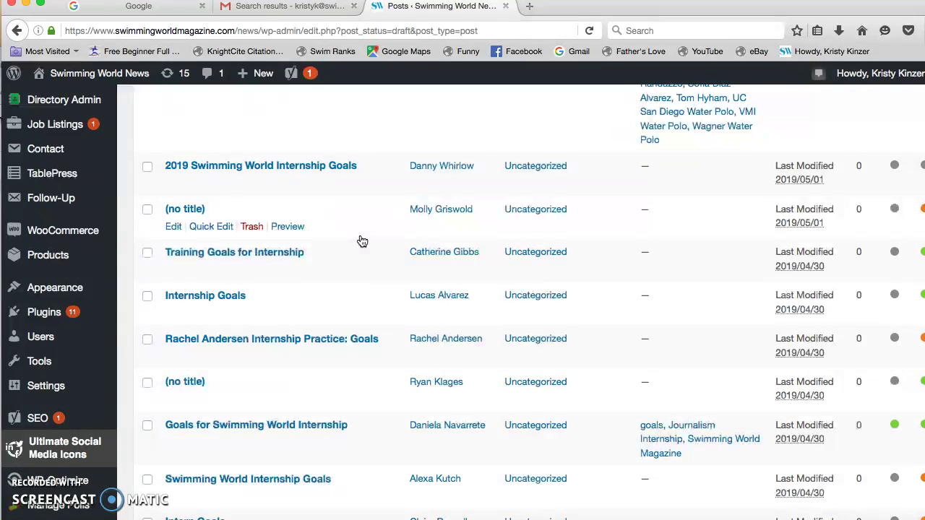
{"action": "scroll", "coordinate": [362, 240], "scroll_direction": "up", "scroll_amount": 1}
{"action": "scroll", "coordinate": [362, 241], "scroll_direction": "up", "scroll_amount": 9}
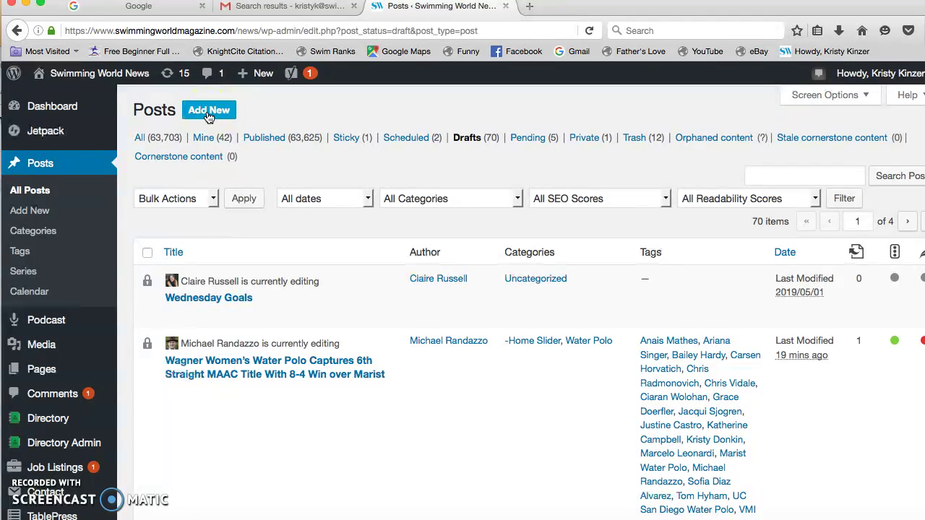
Step: Add a new post and title it 'Amazing Summer 2019 Interns'
{"action": "left_click", "coordinate": [208, 112]}
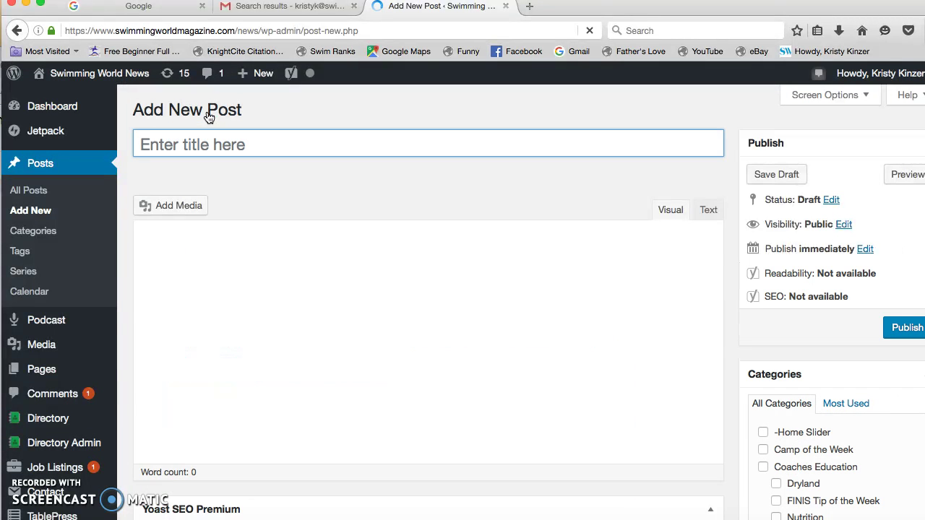
{"action": "left_click", "coordinate": [226, 144]}
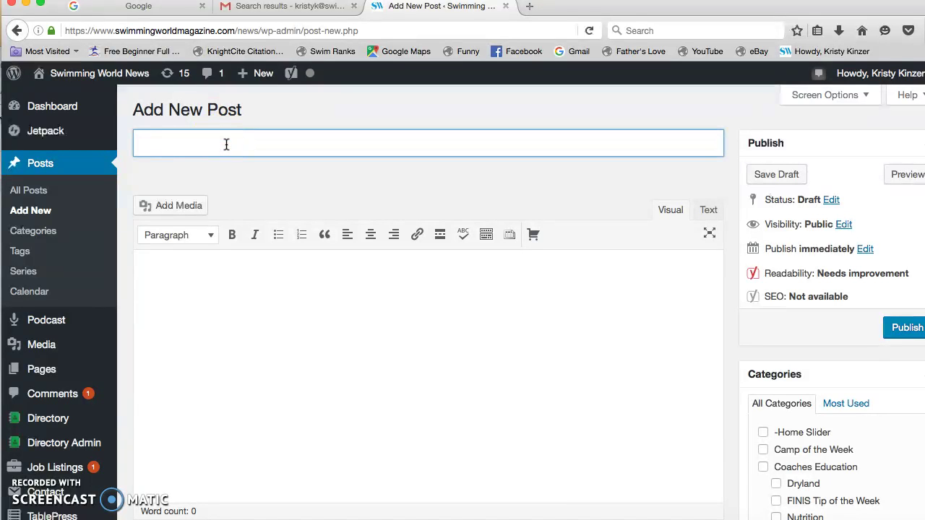
{"action": "type", "text": "Amazing "}
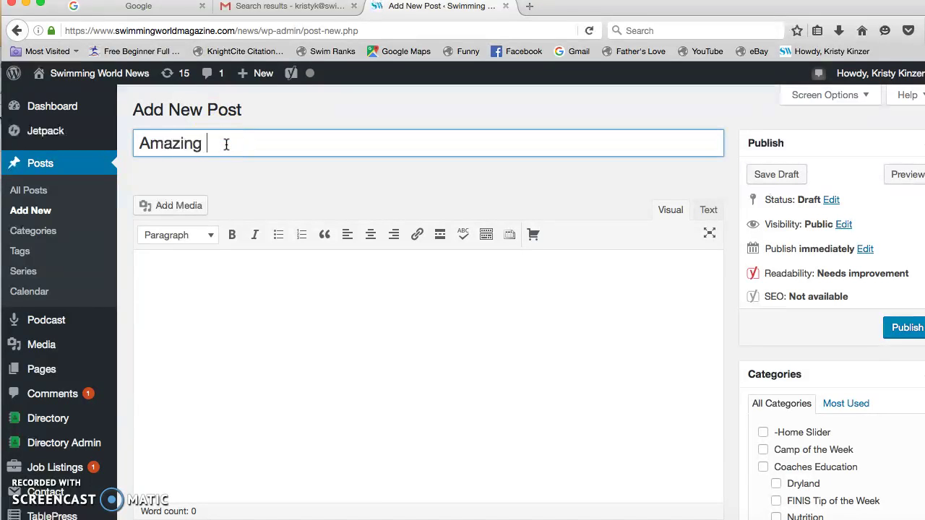
{"action": "type", "text": "Summer 2019 Interns"}
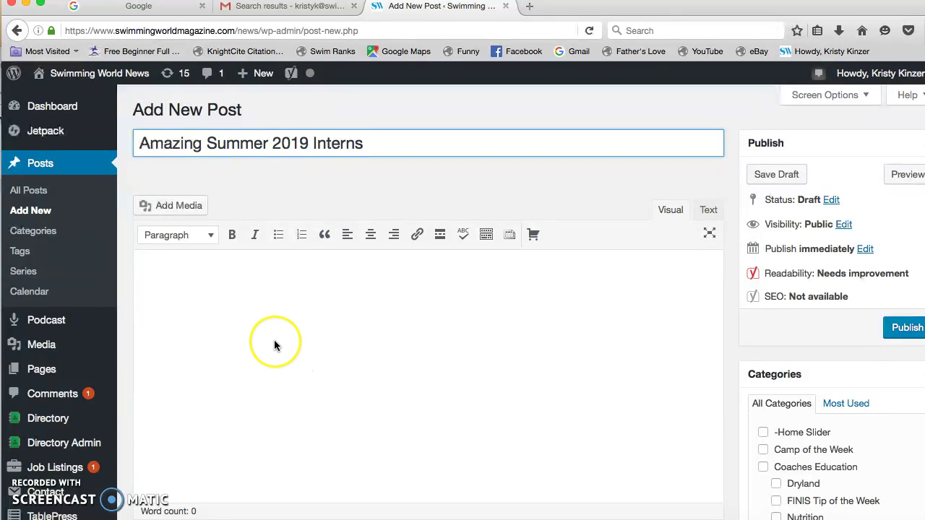
Step: Write an italic byline crediting the author as Swimming World College Intern
{"action": "left_click", "coordinate": [274, 341]}
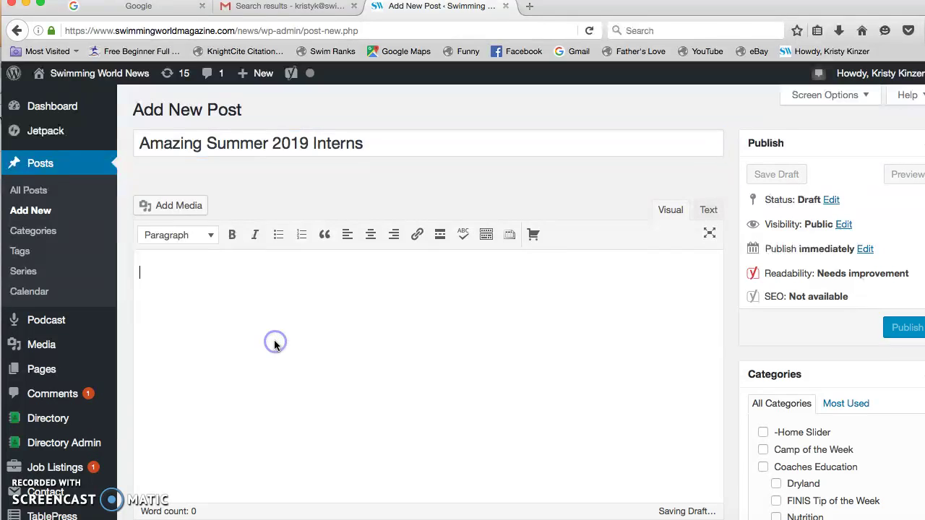
{"action": "key", "text": "super+i"}
{"action": "type", "text": "By Kristy K"}
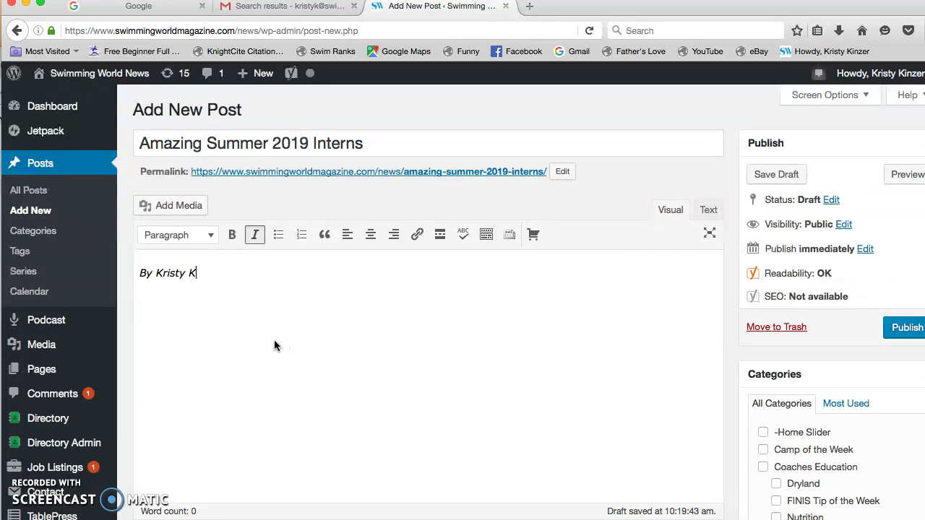
{"action": "type", "text": "inzer, Swimming W"}
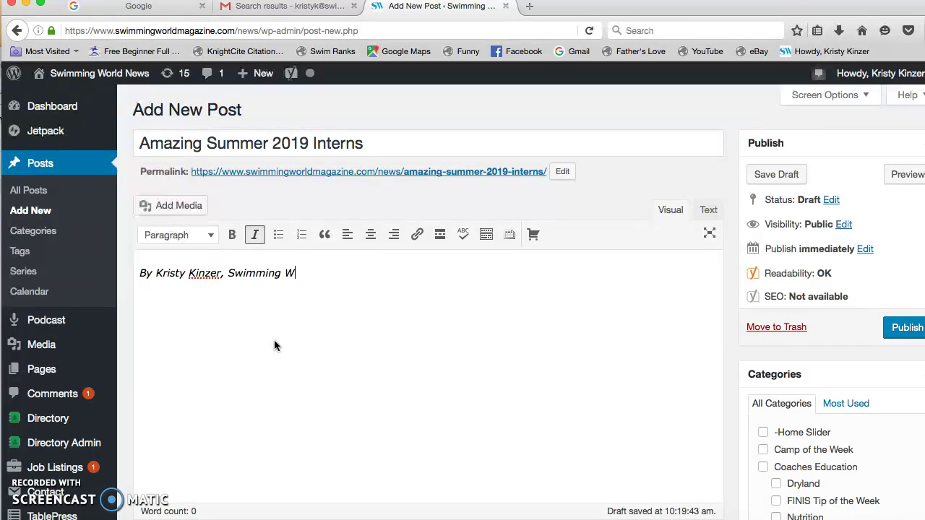
{"action": "type", "text": "orld College Intern."}
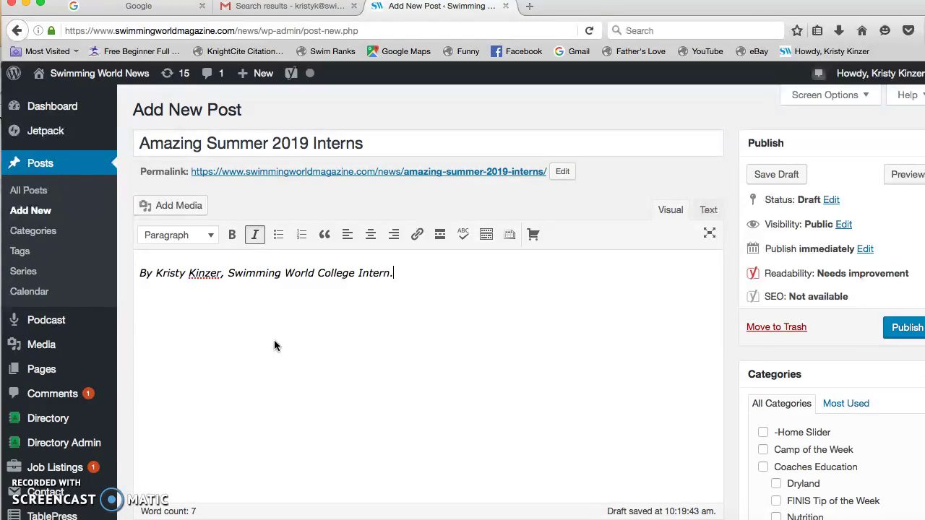
{"action": "key", "text": "super+i"}
Step: Add the intro sentence about Swimming World hiring 20 interns, then paste the opinion disclaimer
{"action": "key", "text": "Return"}
{"action": "type", "text": "This year,"}
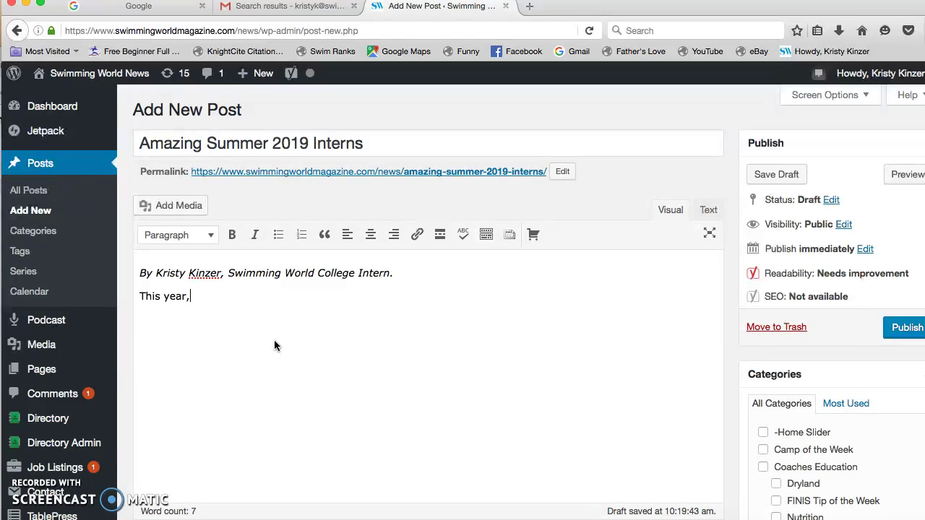
{"action": "type", "text": " Swimm"}
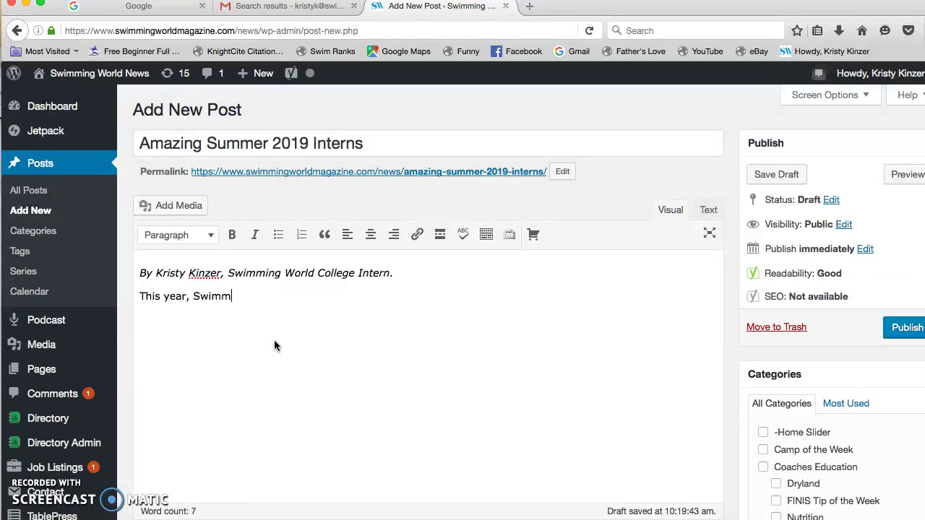
{"action": "type", "text": "ing World hired 20 in"}
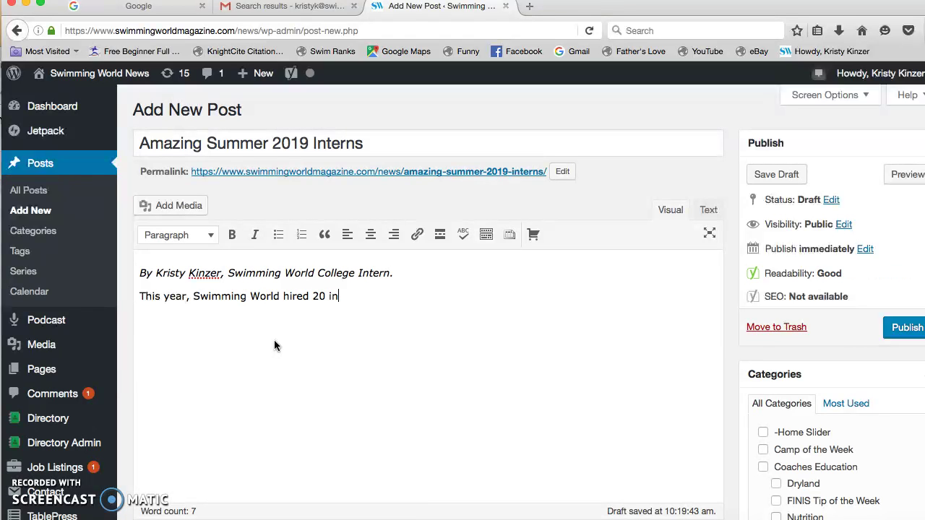
{"action": "type", "text": "terns to cover stories "}
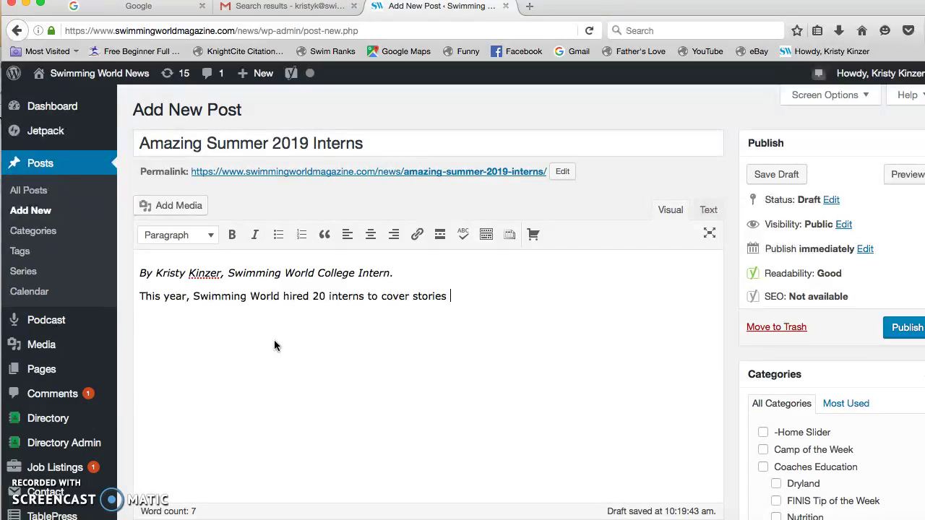
{"action": "type", "text": "and blah blah."}
{"action": "key", "text": "Return"}
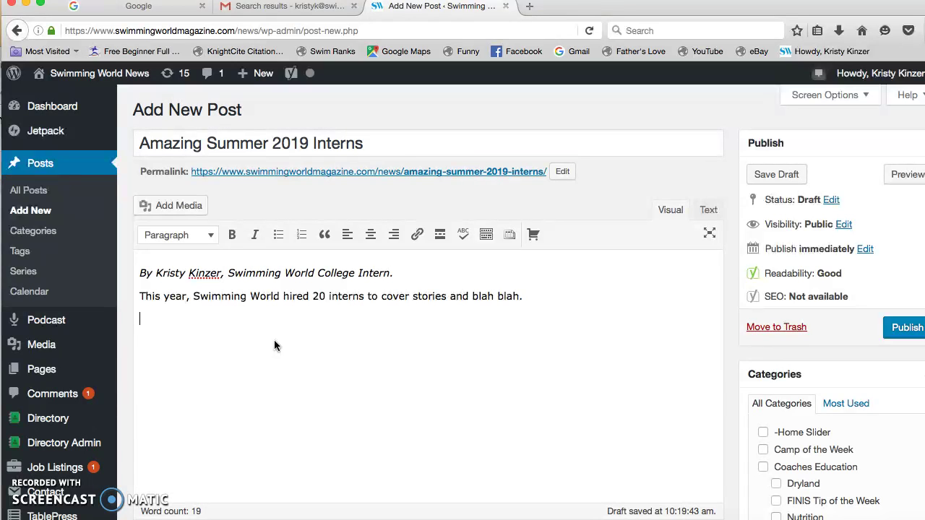
{"action": "type", "text": "All commentaries are the opinion of the author and do not necessarily reflect the views of Swimming World Magazine nor its staff."}
Step: Add 'Start your next sentence.' after the intro and review the body paragraphs
{"action": "left_click", "coordinate": [140, 320]}
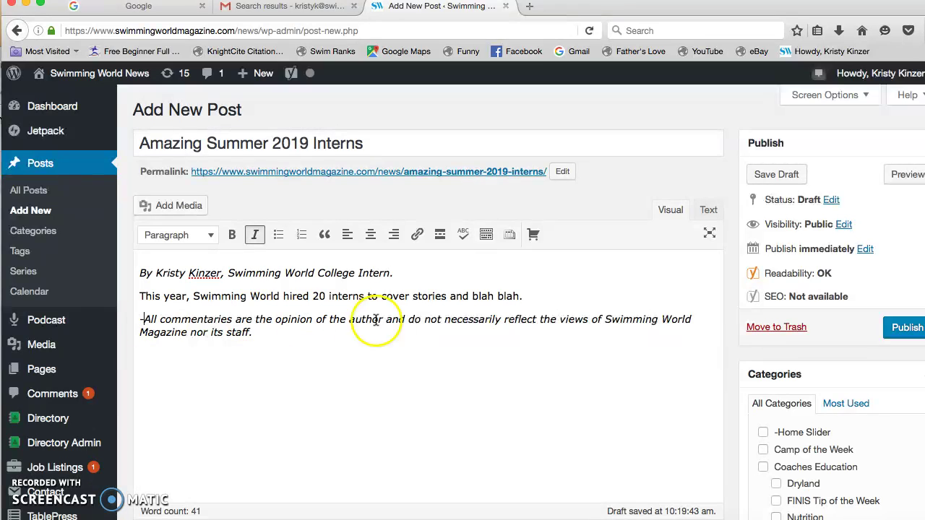
{"action": "left_click", "coordinate": [526, 297]}
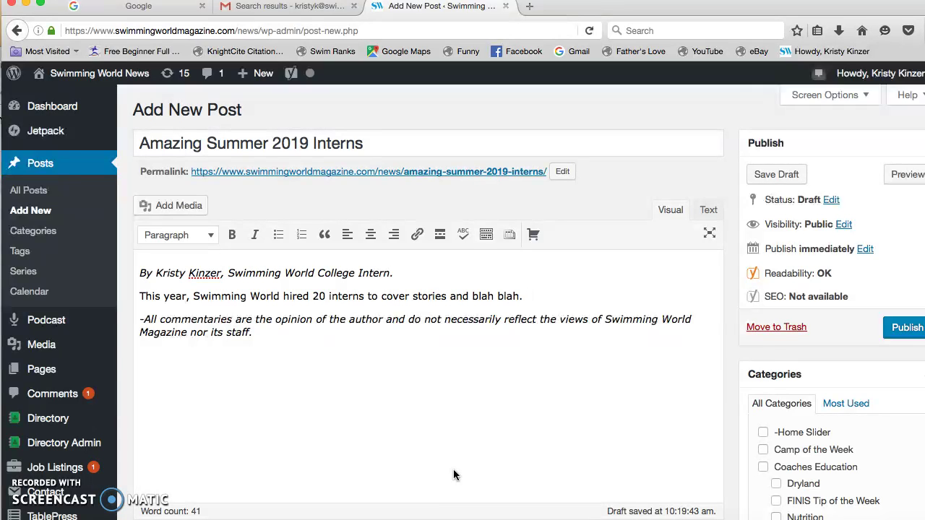
{"action": "type", "text": "Start your next "}
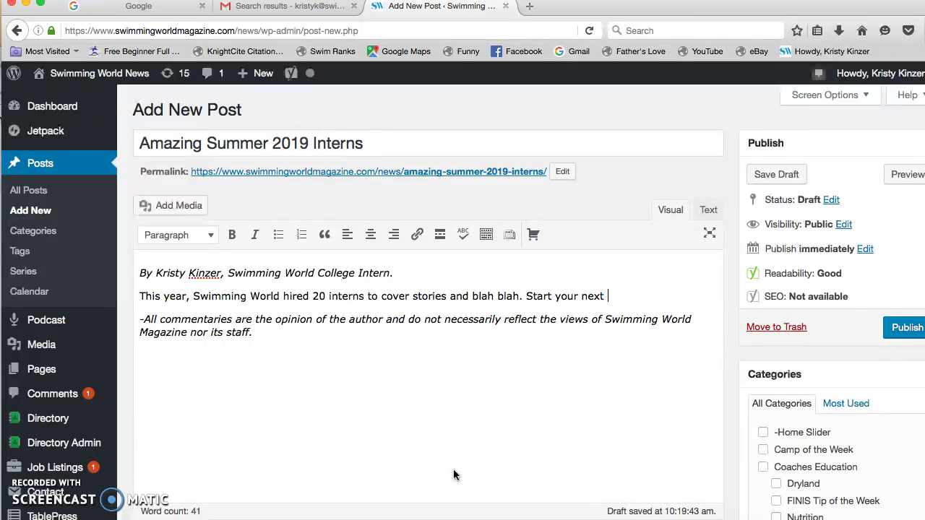
{"action": "type", "text": "sentence."}
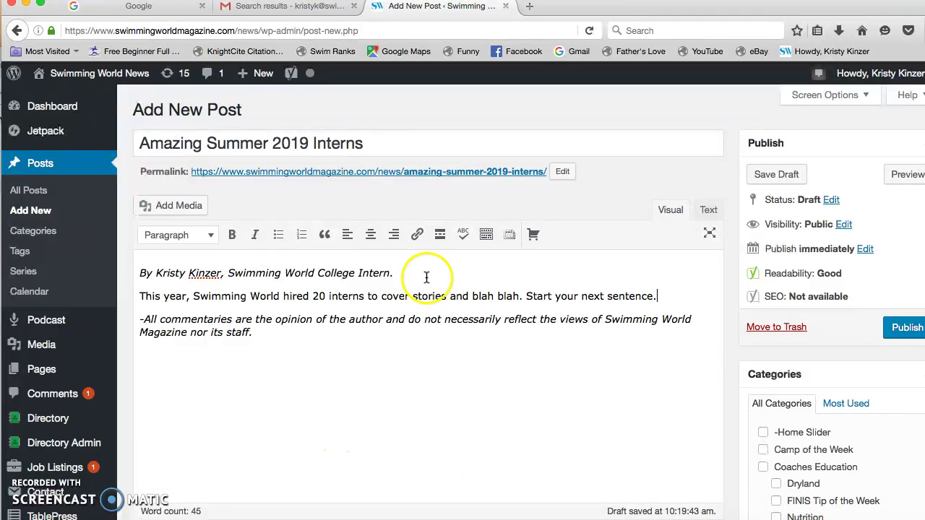
{"action": "left_click", "coordinate": [387, 283]}
{"action": "key", "text": "Up"}
{"action": "key", "text": "Down"}
{"action": "key", "text": "Down"}
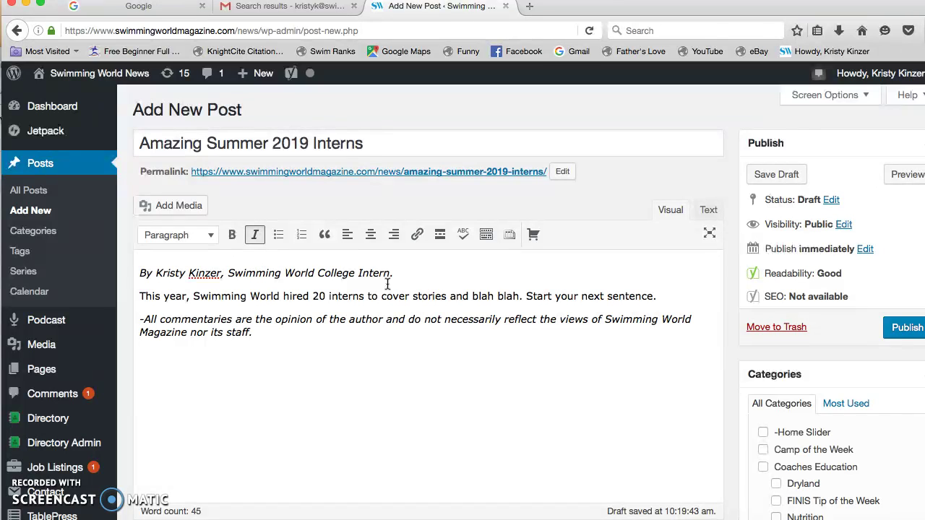
{"action": "left_click", "coordinate": [674, 294]}
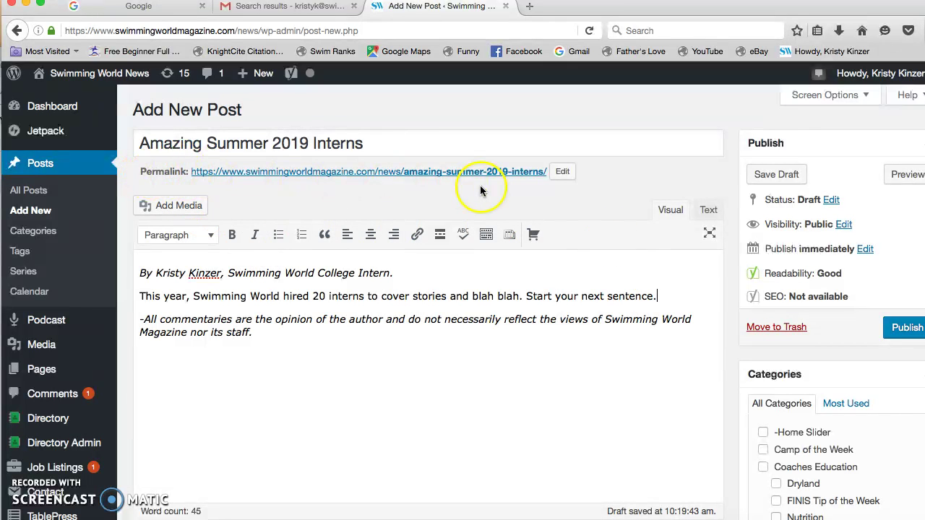
Step: Select the whole old post title for replacement
{"action": "left_click", "coordinate": [384, 146]}
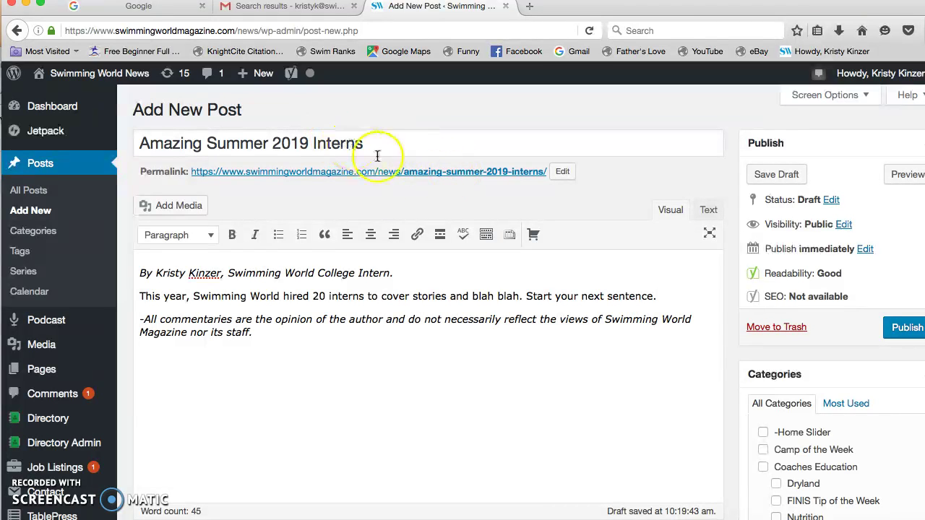
{"action": "key", "text": "Tab"}
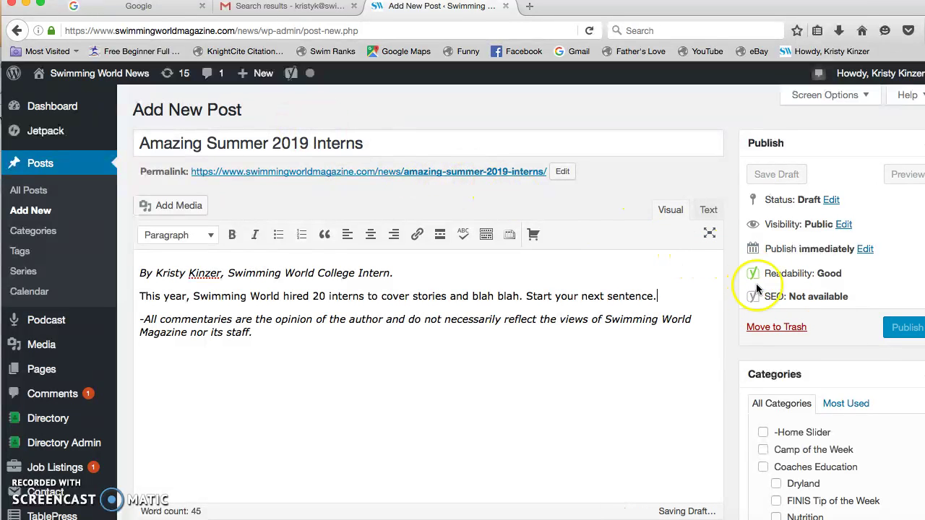
{"action": "mouse_move", "coordinate": [256, 73]}
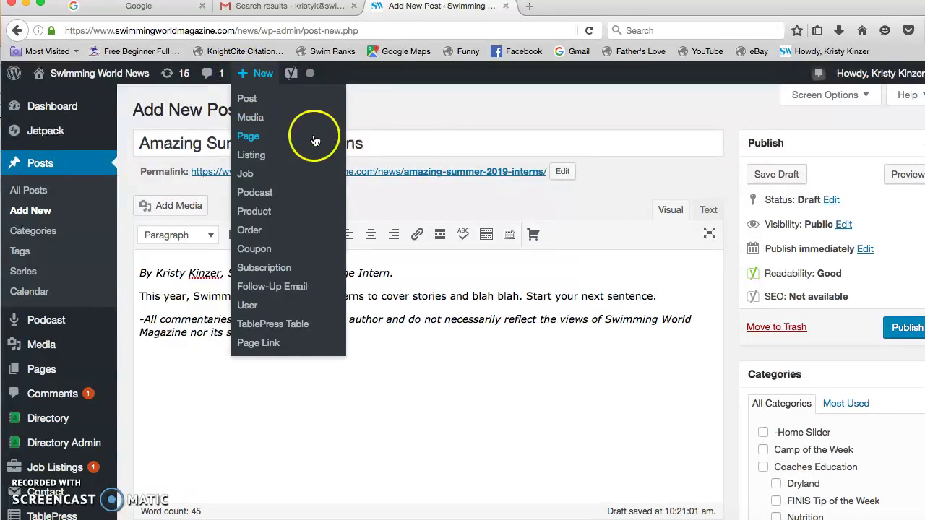
{"action": "triple_click", "coordinate": [376, 140]}
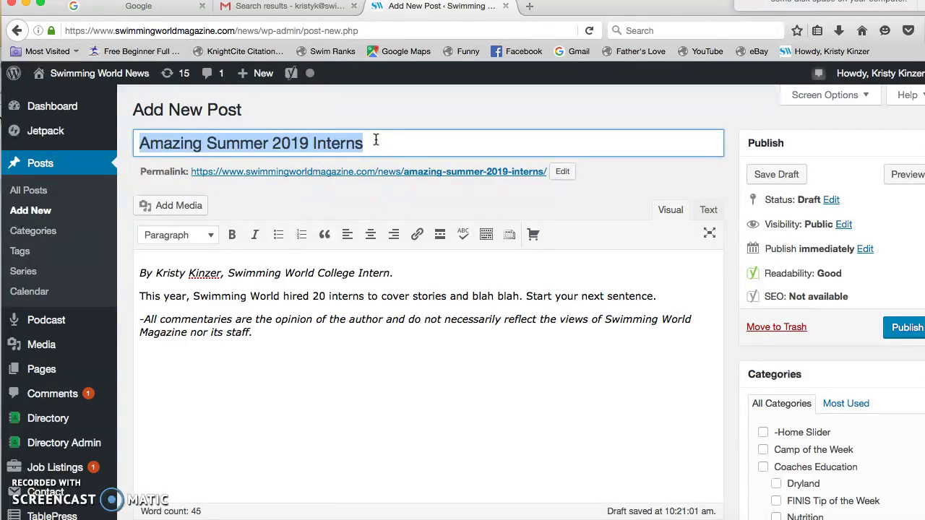
Step: Retitle the post 'Swimming World Summer 2019 Interns'
{"action": "type", "text": "Swim"}
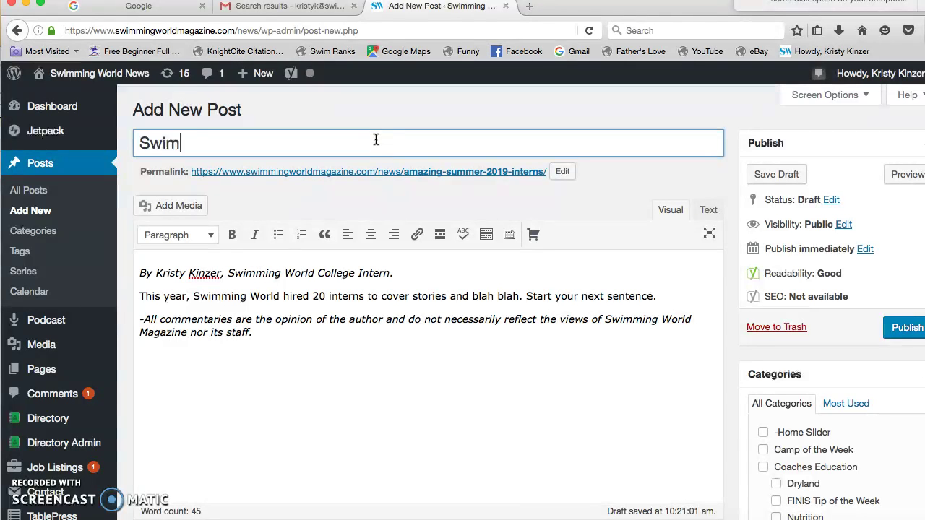
{"action": "type", "text": "ming World Summer 20"}
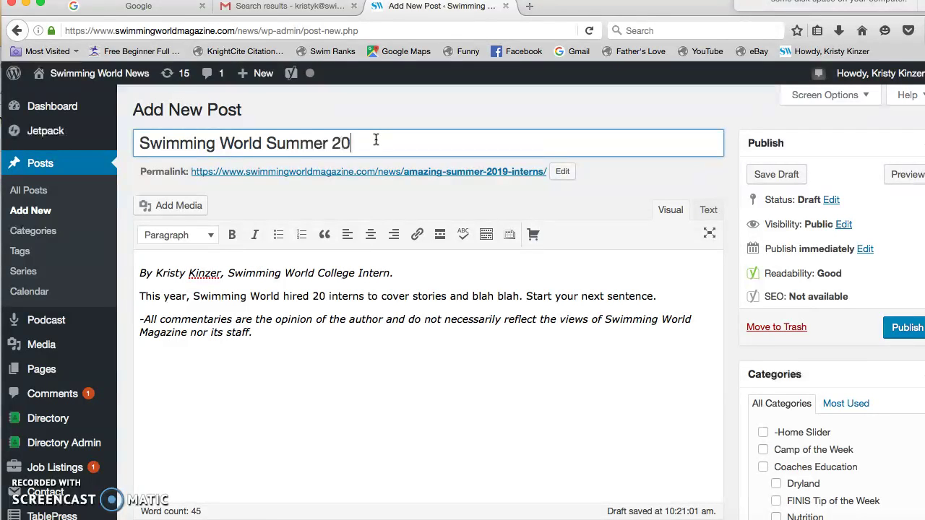
{"action": "type", "text": "19 Interns"}
{"action": "left_click", "coordinate": [306, 145]}
{"action": "left_click", "coordinate": [500, 353]}
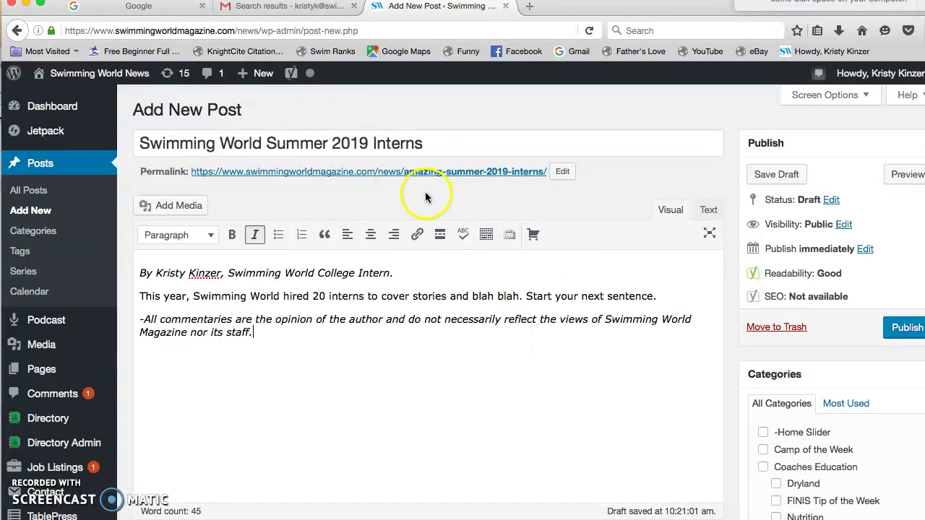
Step: Copy the new title and paste it over the permalink slug, confirming with OK
{"action": "triple_click", "coordinate": [428, 141]}
{"action": "key", "text": "ctrl+c"}
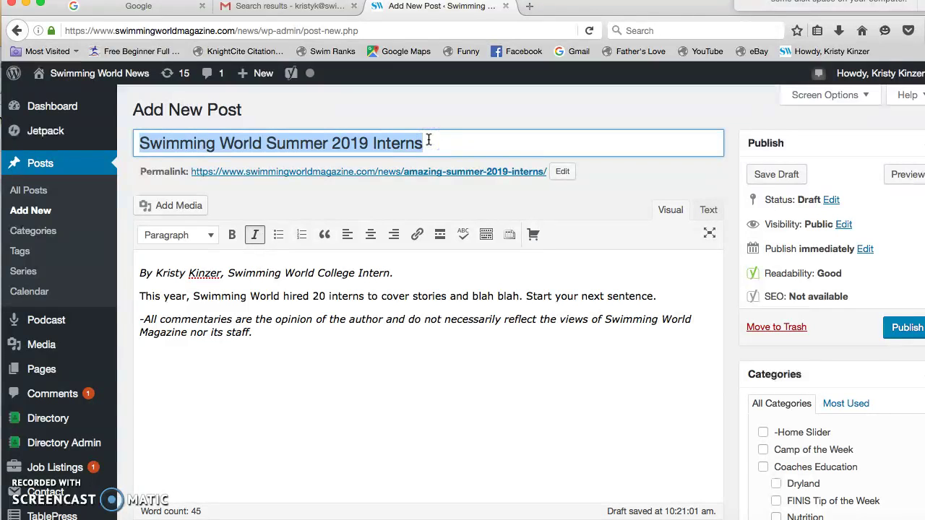
{"action": "left_click", "coordinate": [562, 172]}
{"action": "triple_click", "coordinate": [526, 170]}
{"action": "key", "text": "ctrl+v"}
{"action": "left_click", "coordinate": [571, 171]}
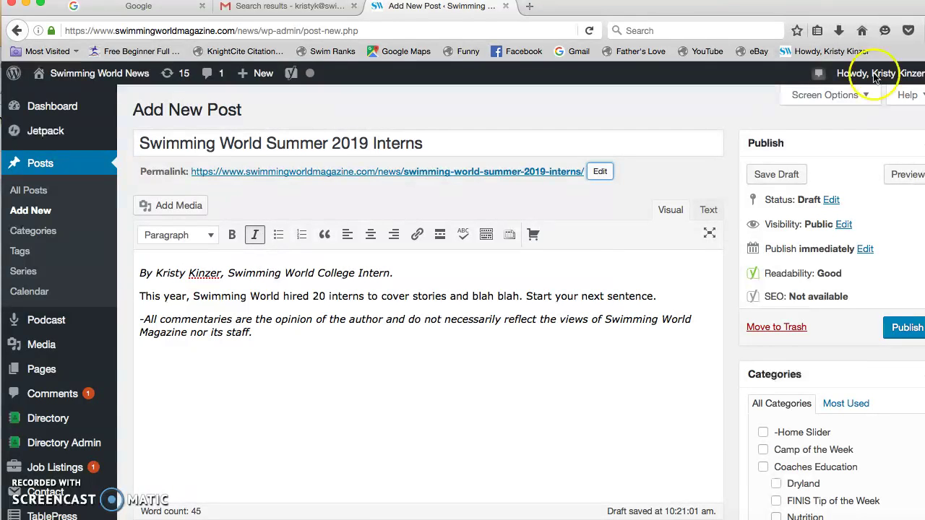
Step: Tick Commentary in the Categories box alongside College
{"action": "scroll", "coordinate": [770, 370], "scroll_direction": "down", "scroll_amount": 3}
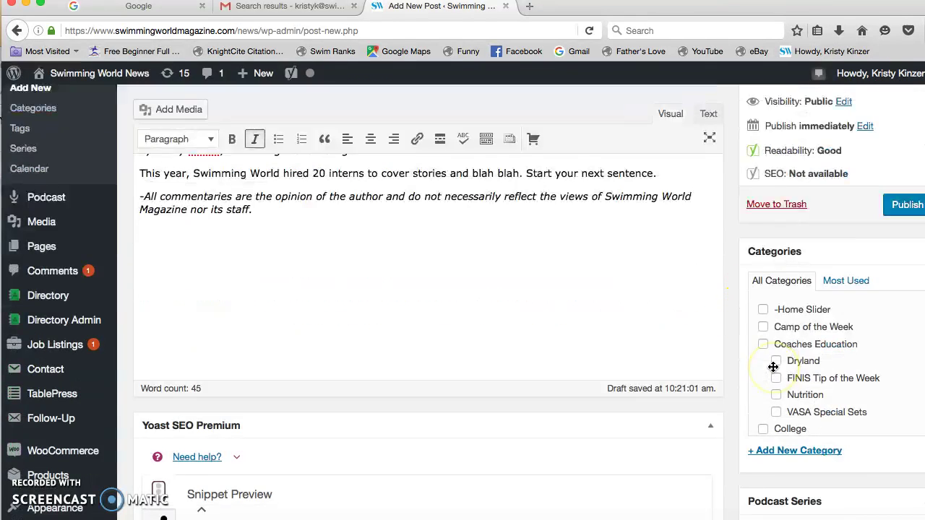
{"action": "scroll", "coordinate": [773, 367], "scroll_direction": "down", "scroll_amount": 2}
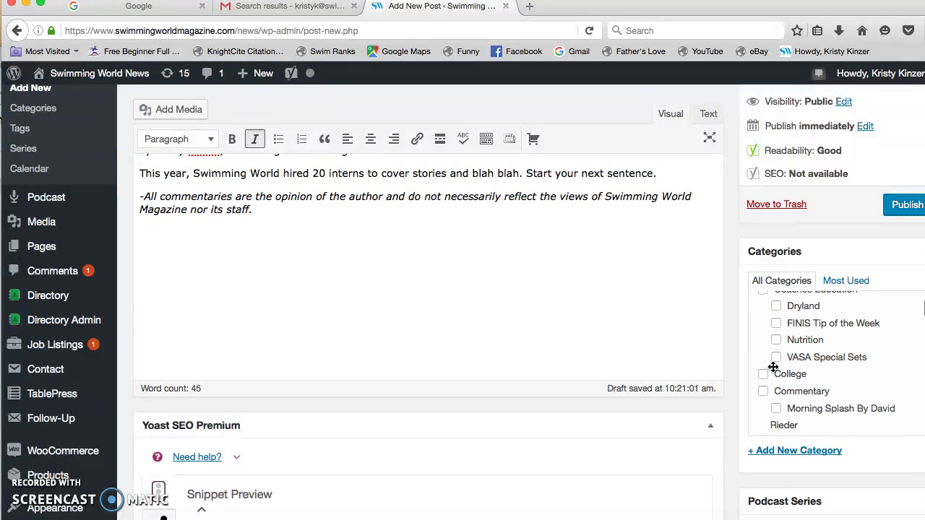
{"action": "scroll", "coordinate": [776, 373], "scroll_direction": "down", "scroll_amount": 1}
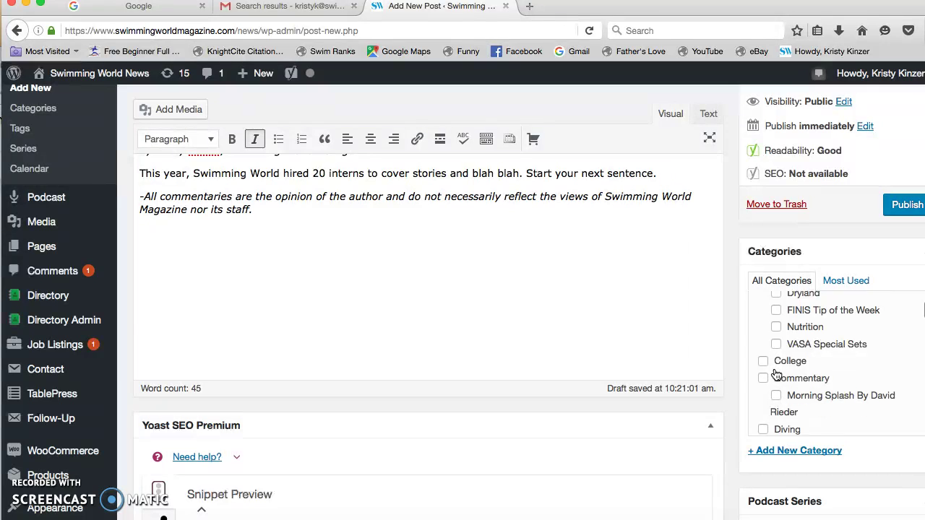
{"action": "scroll", "coordinate": [776, 373], "scroll_direction": "down", "scroll_amount": 10}
{"action": "scroll", "coordinate": [776, 374], "scroll_direction": "up", "scroll_amount": 5}
{"action": "scroll", "coordinate": [776, 373], "scroll_direction": "up", "scroll_amount": 10}
{"action": "scroll", "coordinate": [776, 373], "scroll_direction": "down", "scroll_amount": 10}
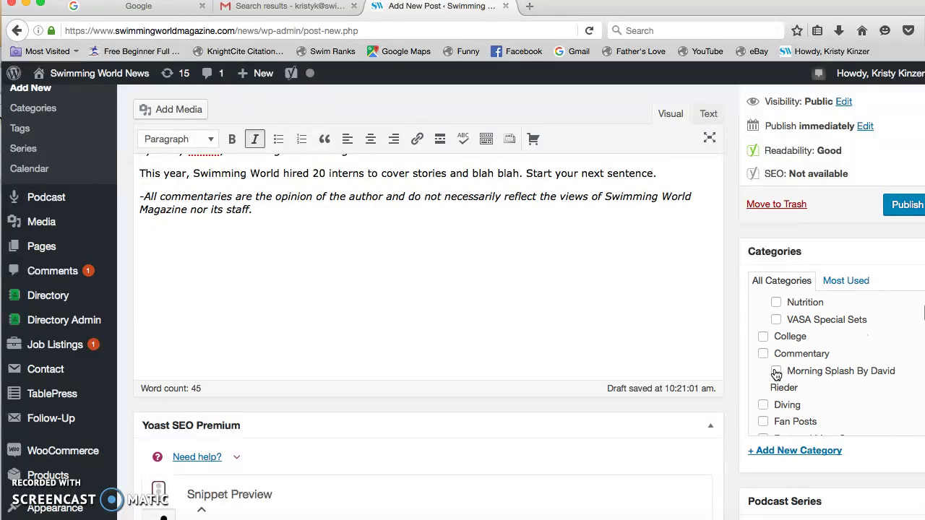
{"action": "scroll", "coordinate": [776, 374], "scroll_direction": "up", "scroll_amount": 5}
{"action": "scroll", "coordinate": [776, 374], "scroll_direction": "down", "scroll_amount": 10}
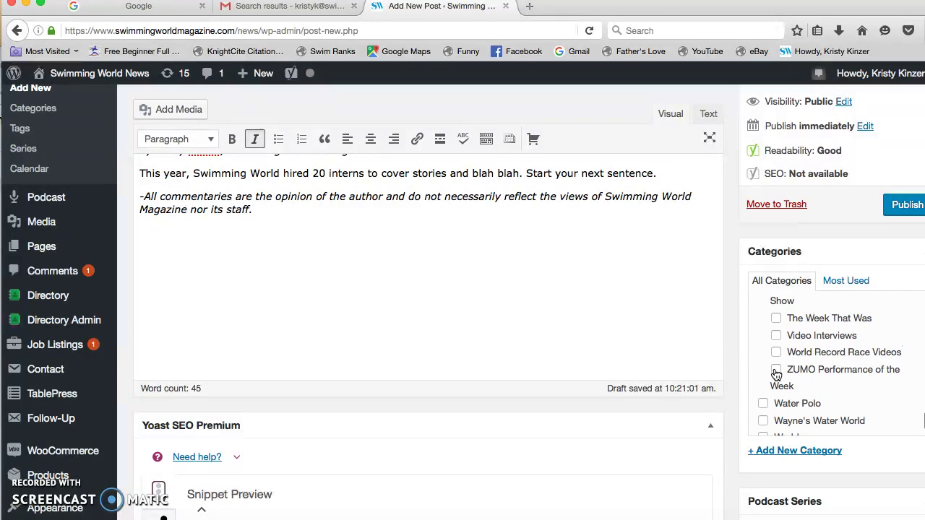
{"action": "scroll", "coordinate": [776, 373], "scroll_direction": "up", "scroll_amount": 8}
{"action": "scroll", "coordinate": [776, 373], "scroll_direction": "up", "scroll_amount": 8}
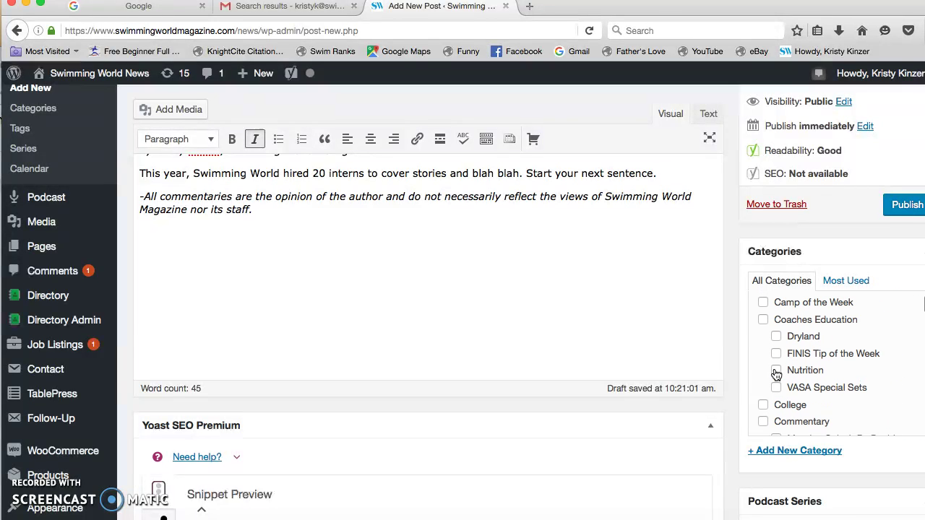
{"action": "scroll", "coordinate": [776, 374], "scroll_direction": "down", "scroll_amount": 2}
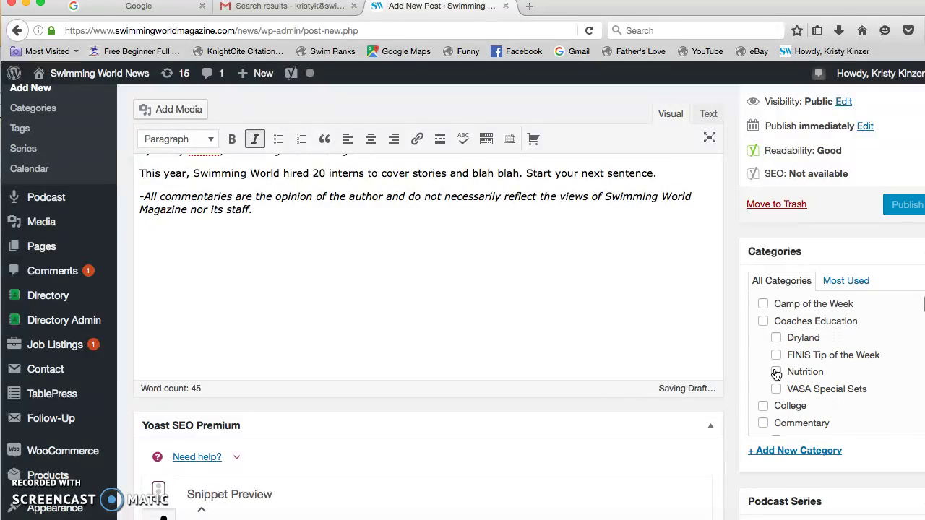
{"action": "scroll", "coordinate": [776, 374], "scroll_direction": "down", "scroll_amount": 1}
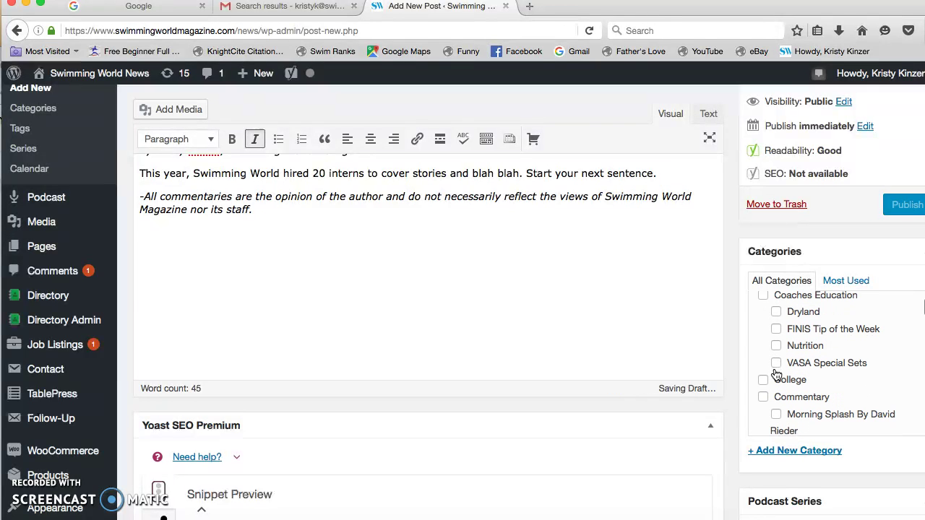
{"action": "left_click", "coordinate": [765, 397]}
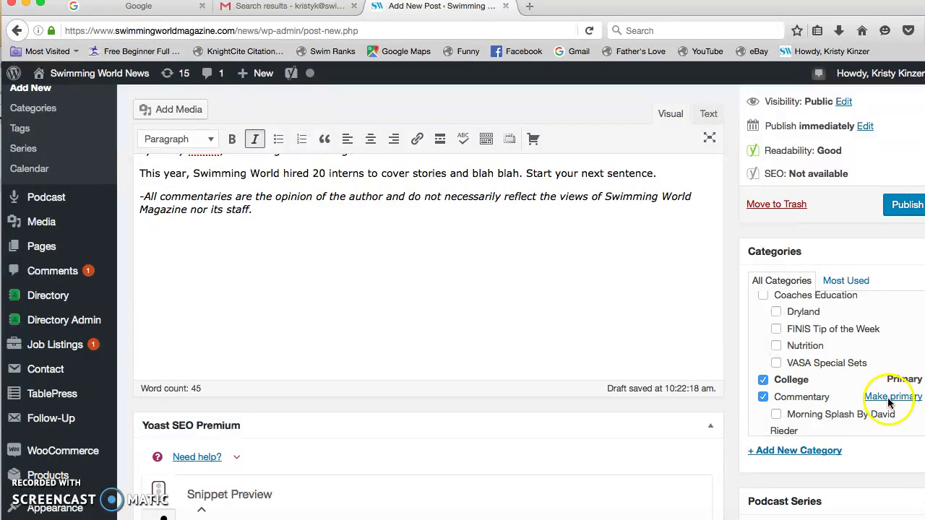
Step: Make Commentary the primary category
{"action": "scroll", "coordinate": [829, 378], "scroll_direction": "down", "scroll_amount": 5}
{"action": "scroll", "coordinate": [830, 381], "scroll_direction": "down", "scroll_amount": 8}
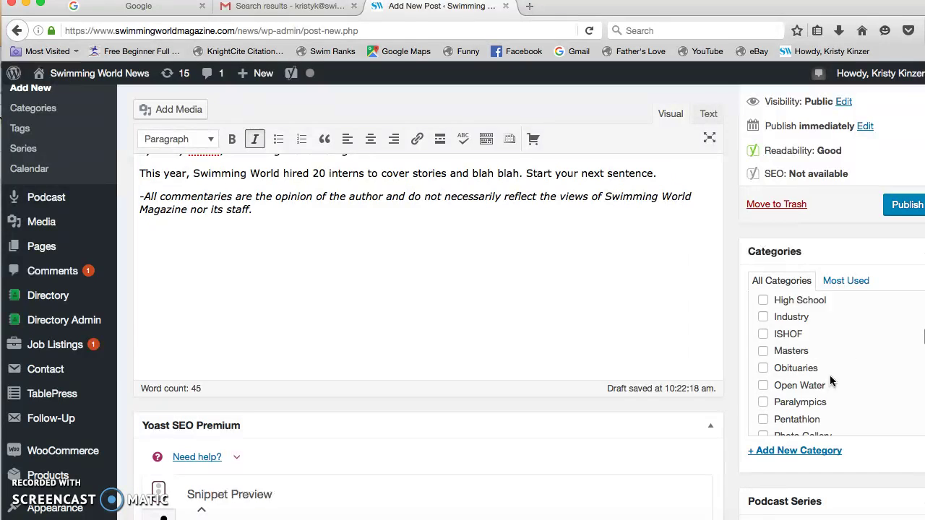
{"action": "scroll", "coordinate": [830, 375], "scroll_direction": "up", "scroll_amount": 10}
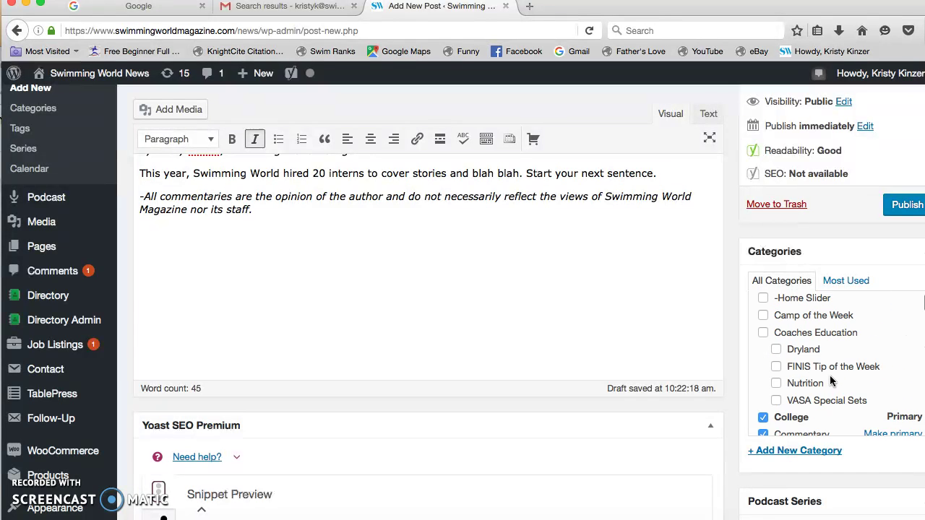
{"action": "scroll", "coordinate": [830, 375], "scroll_direction": "down", "scroll_amount": 2}
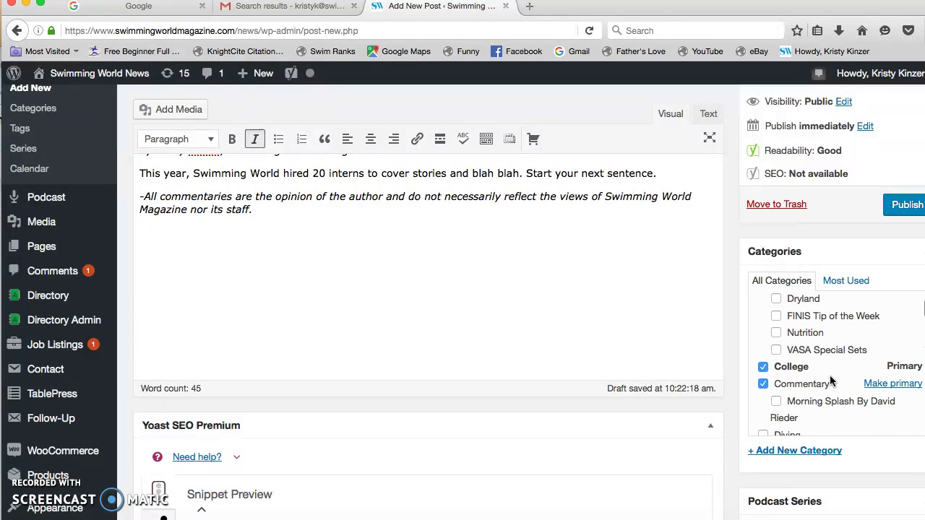
{"action": "left_click", "coordinate": [911, 384]}
{"action": "scroll", "coordinate": [899, 388], "scroll_direction": "up", "scroll_amount": 2}
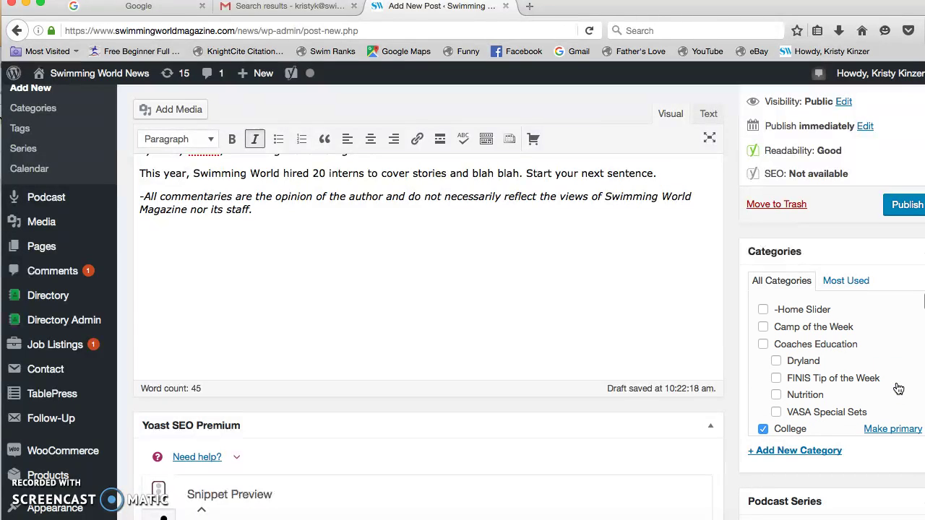
{"action": "left_click", "coordinate": [817, 310]}
{"action": "scroll", "coordinate": [844, 384], "scroll_direction": "down", "scroll_amount": 4}
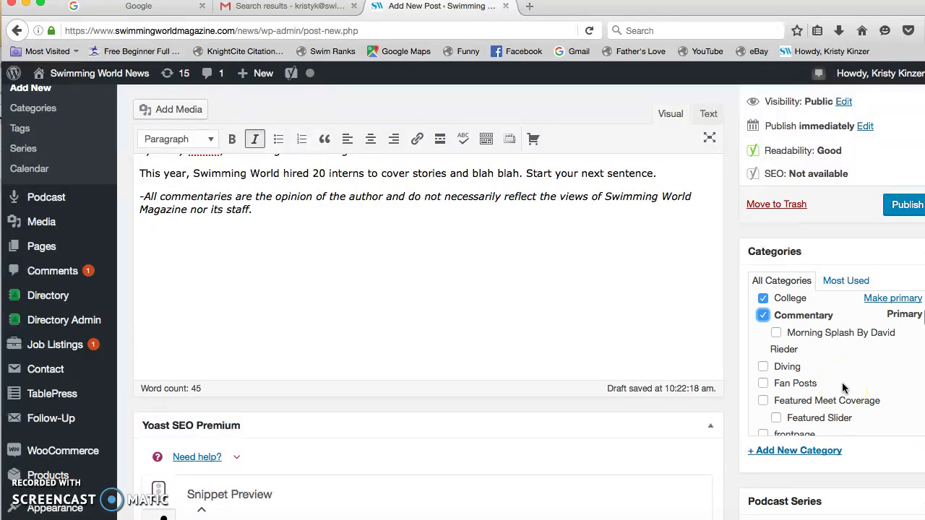
{"action": "scroll", "coordinate": [680, 294], "scroll_direction": "down", "scroll_amount": 8}
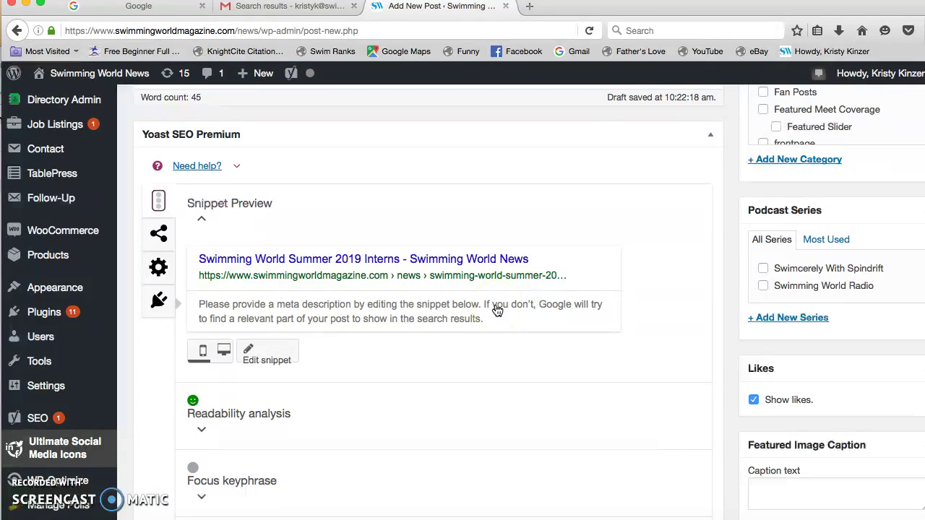
{"action": "scroll", "coordinate": [587, 265], "scroll_direction": "up", "scroll_amount": 8}
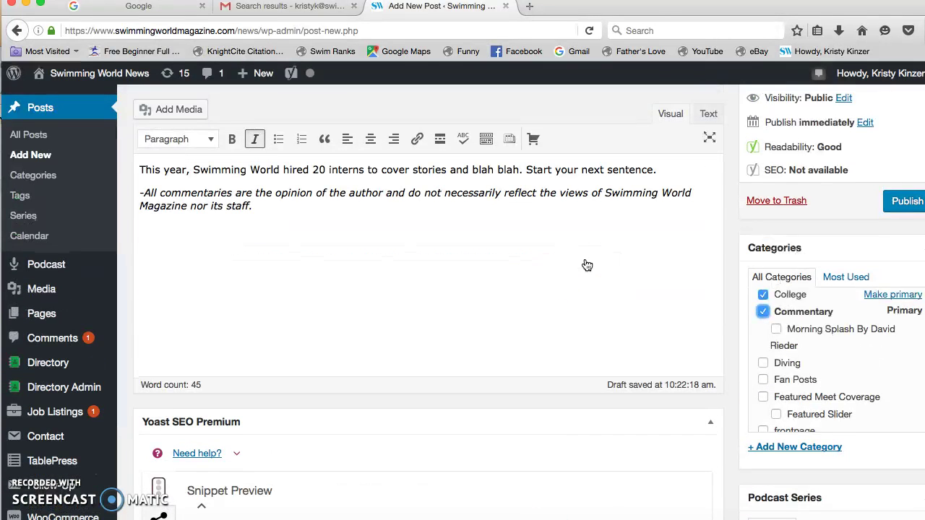
{"action": "scroll", "coordinate": [587, 265], "scroll_direction": "up", "scroll_amount": 4}
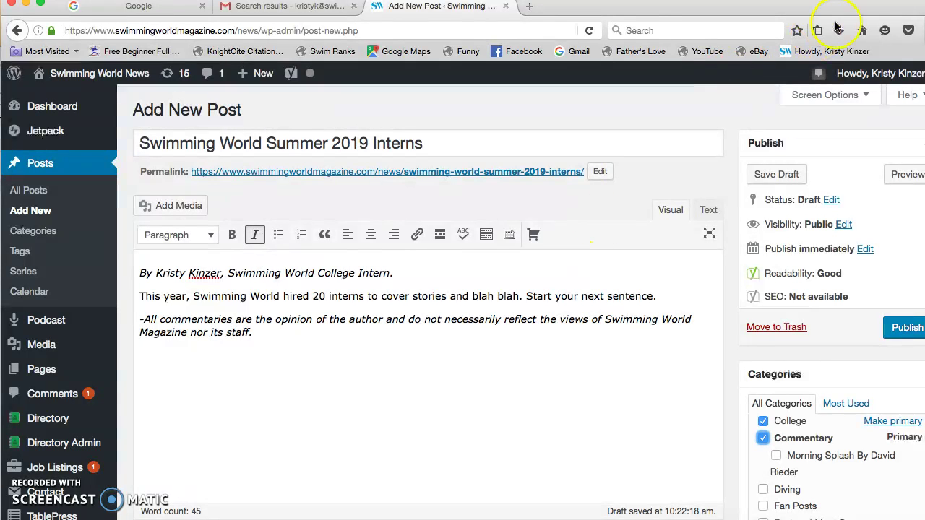
Step: Preview the 'Swimming World Summer 2019 Interns' draft in a new tab and scroll through it
{"action": "left_click_drag", "start_coordinate": [822, 7], "coordinate": [767, 10]}
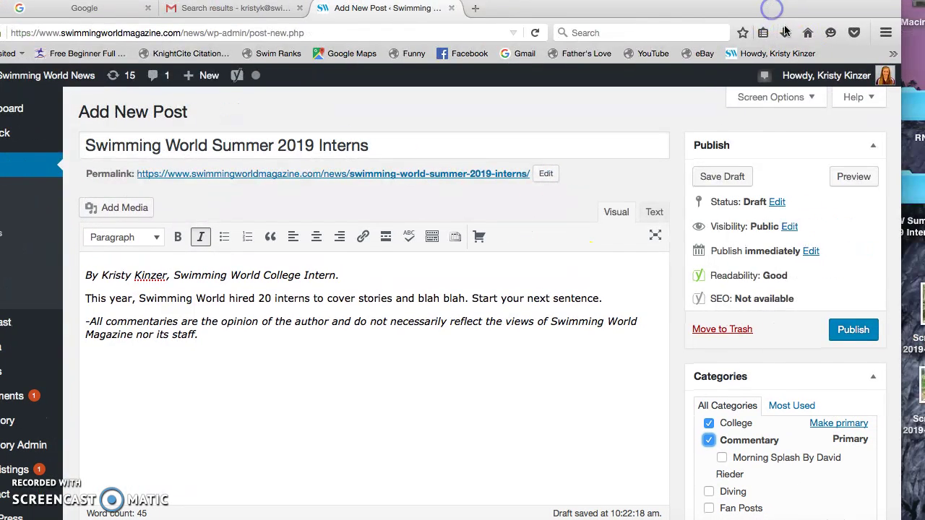
{"action": "left_click", "coordinate": [855, 179]}
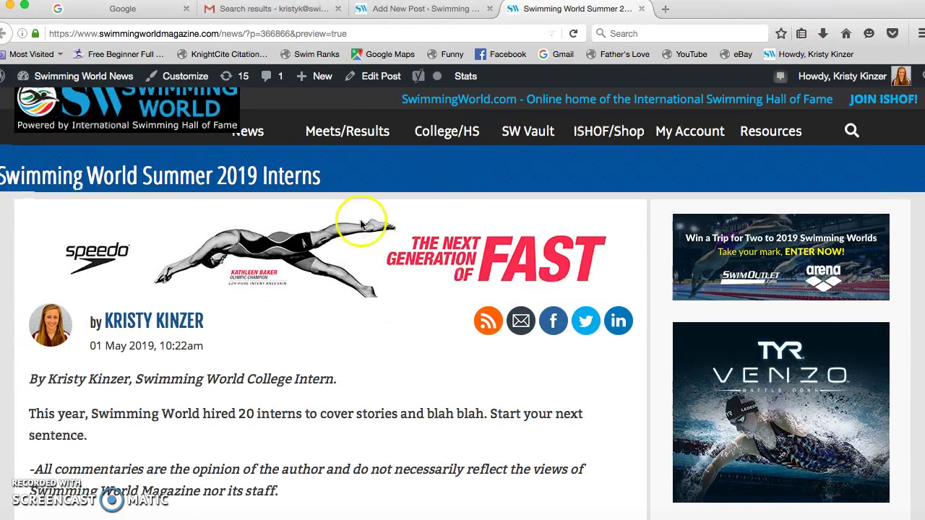
{"action": "scroll", "coordinate": [292, 278], "scroll_direction": "down", "scroll_amount": 5}
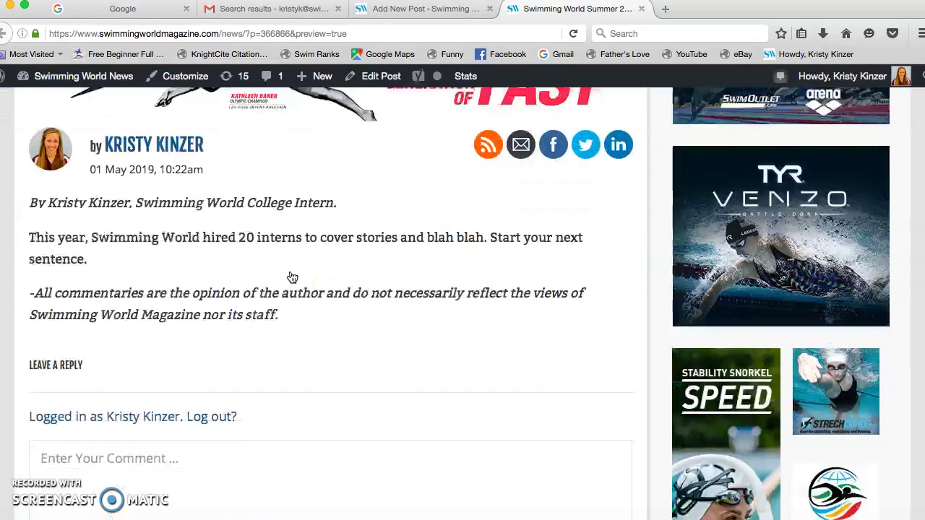
{"action": "scroll", "coordinate": [292, 279], "scroll_direction": "up", "scroll_amount": 5}
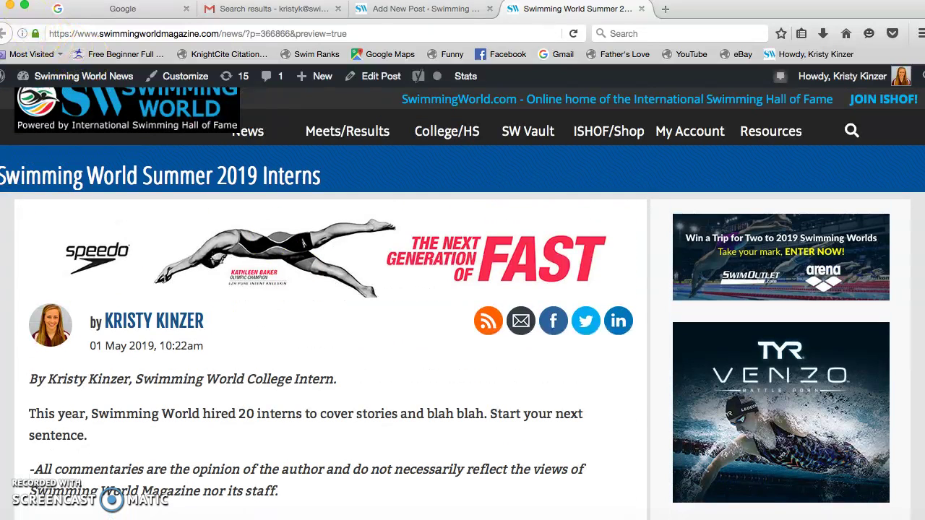